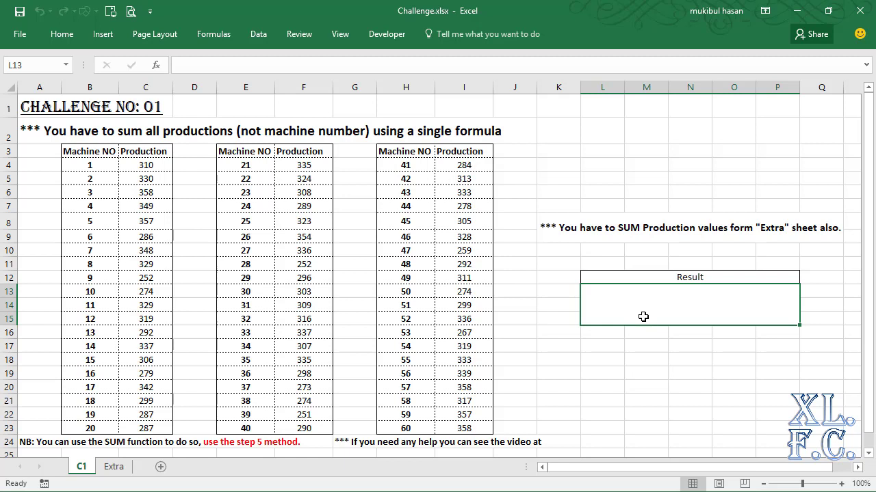
In the merged Result cell L13, start =SUM( with C4:C23 as its first range.
click(689, 346)
click(703, 313)
text(=)
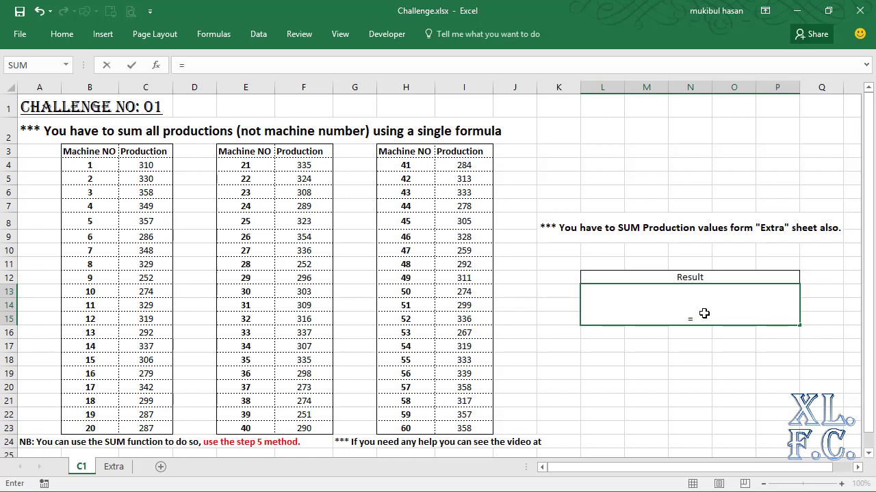
text(sum)
key(Tab)
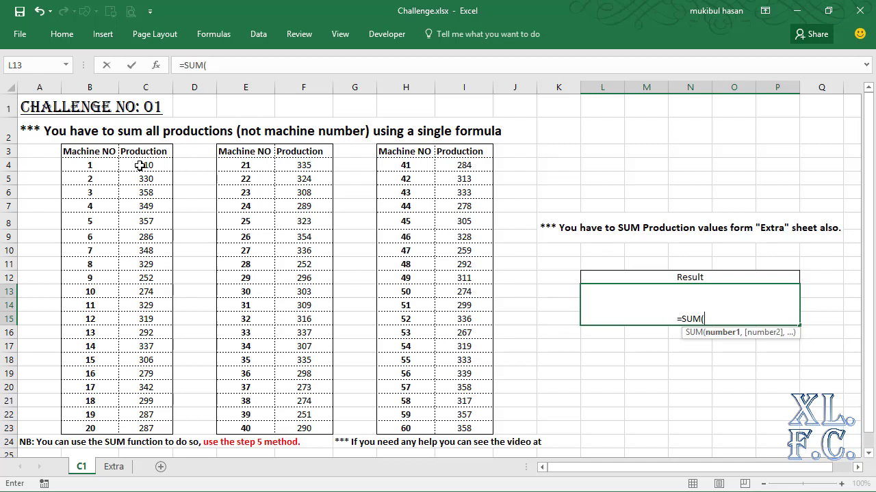
drag(139, 166, 152, 428)
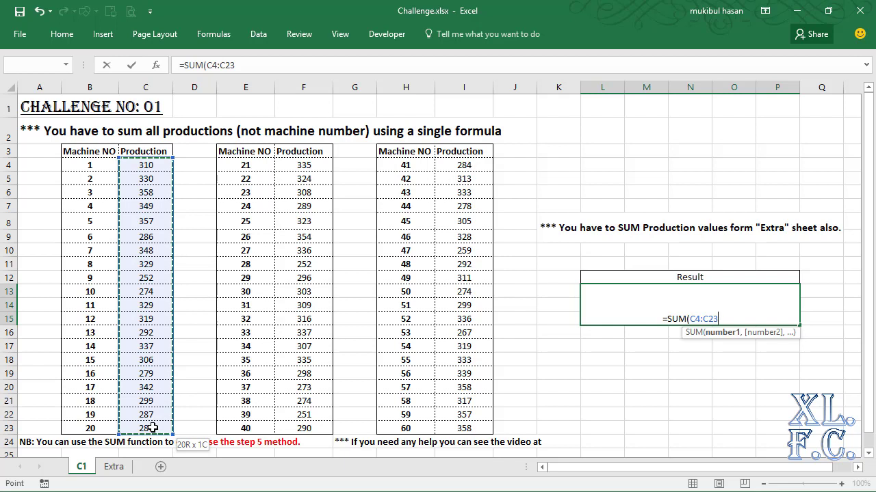
drag(152, 429, 151, 427)
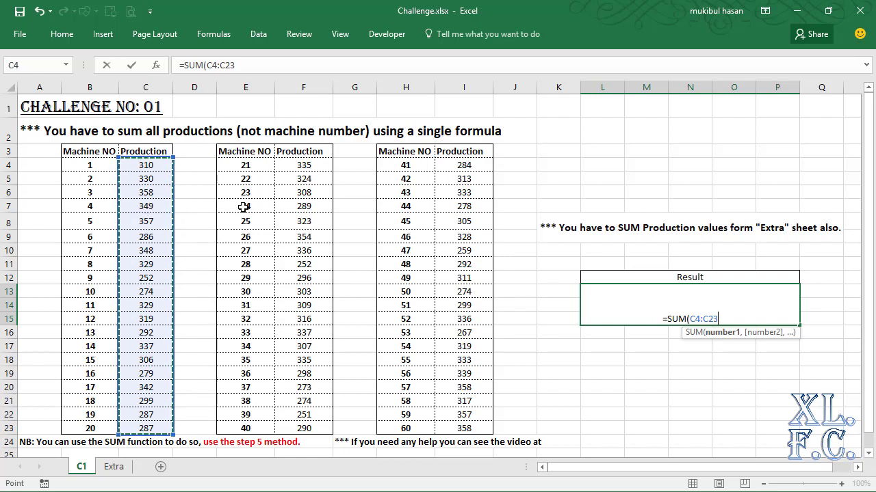
Keep C4:C23 as the first range instead of the F column, and add a comma after it.
click(305, 165)
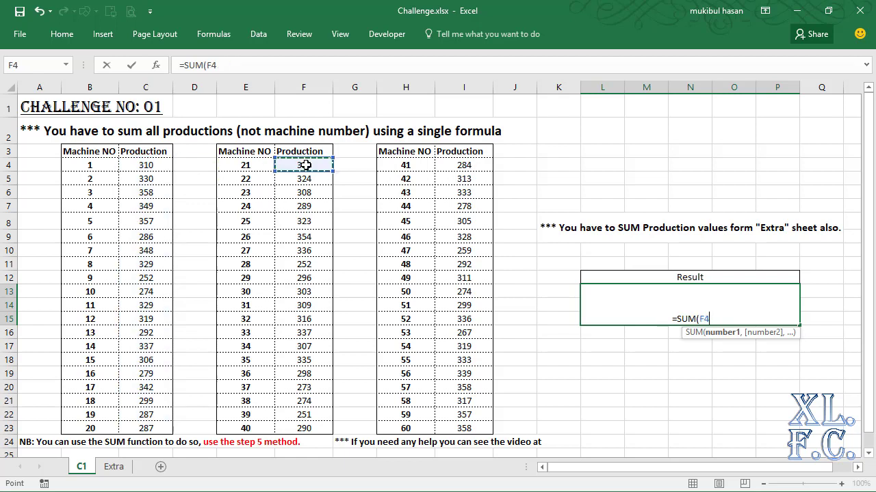
drag(305, 165, 303, 419)
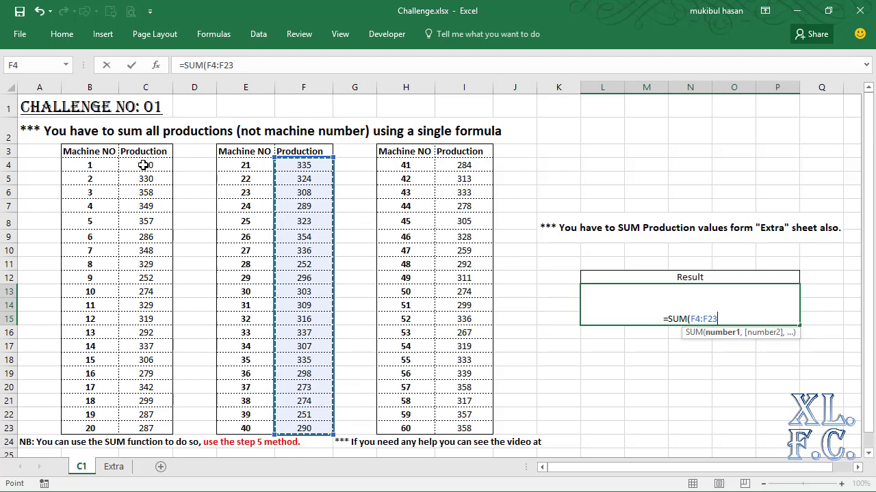
drag(146, 165, 142, 424)
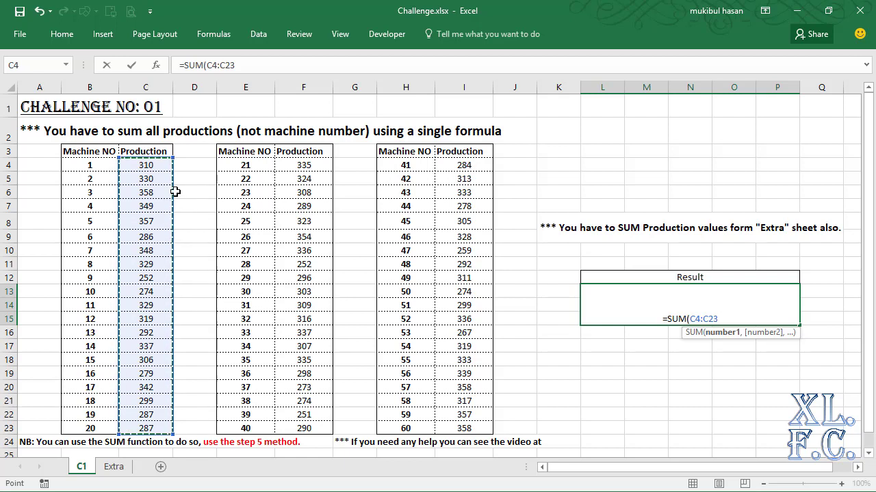
text(,)
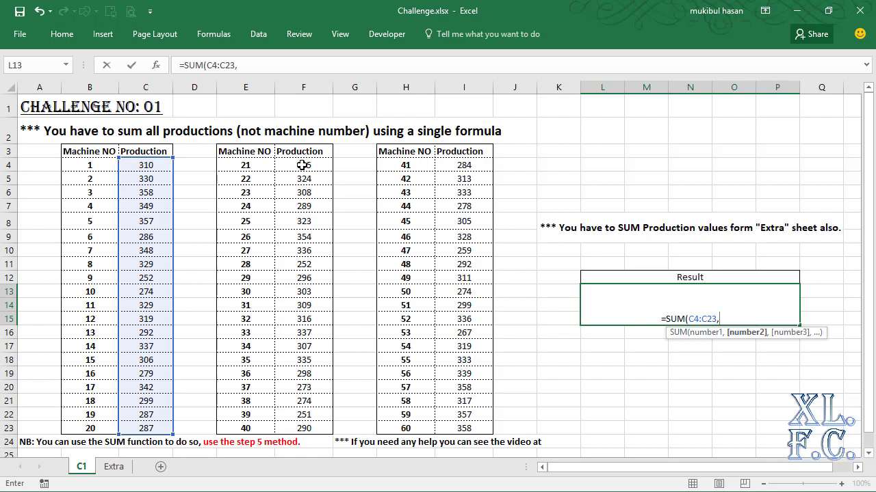
Append F4:F23 and I4:I23 as the second and third ranges, each followed by a comma.
drag(299, 167, 304, 426)
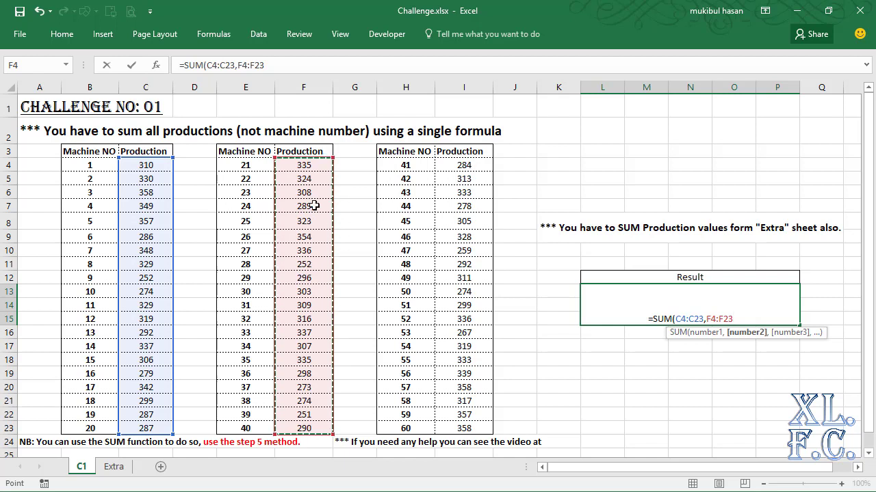
text(,)
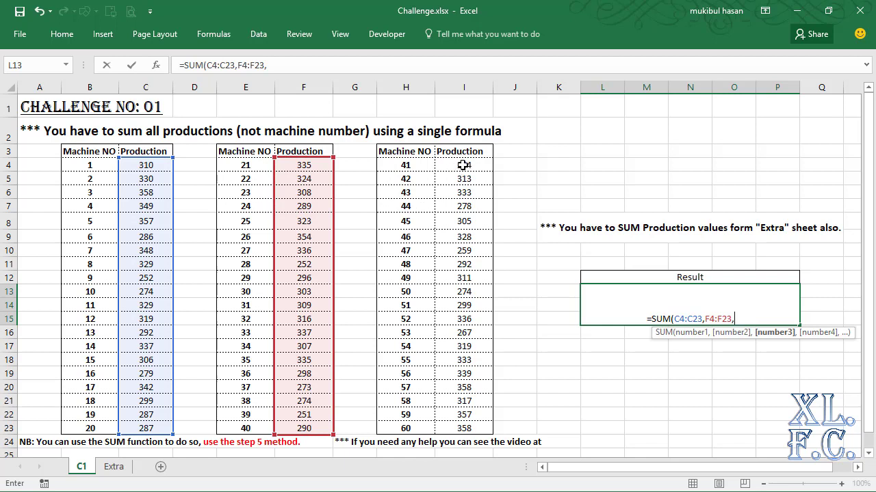
drag(464, 165, 454, 427)
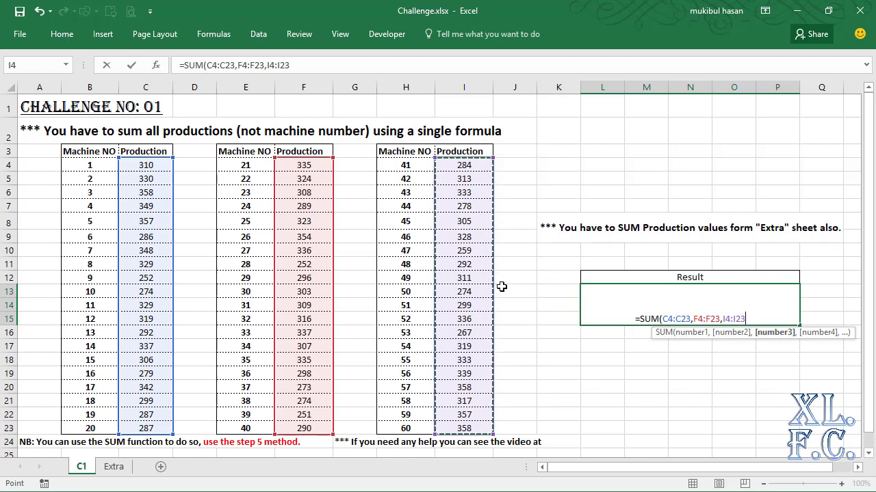
text(,)
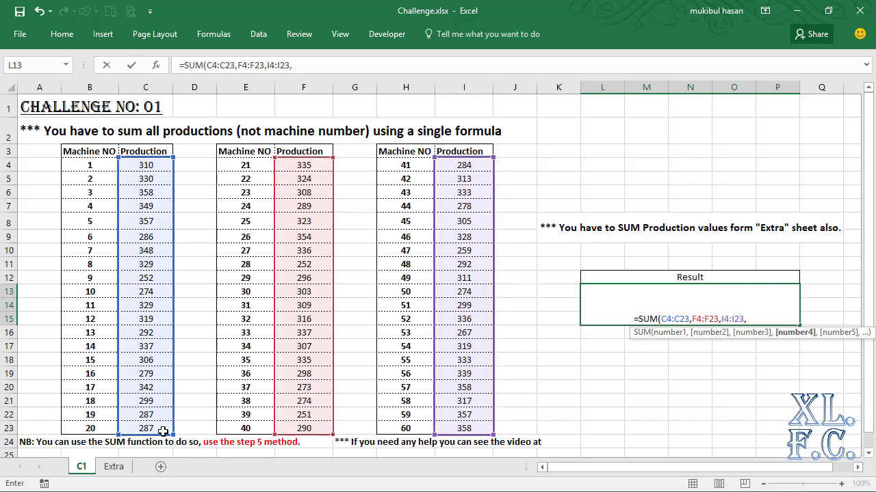
Add Extra!B3:B22 from the Extra sheet, close the parenthesis and commit the formula.
click(111, 471)
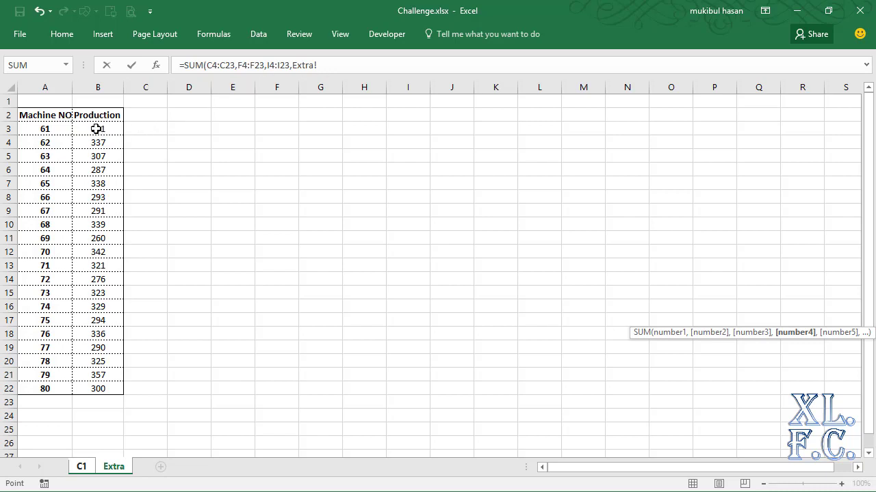
drag(95, 128, 87, 383)
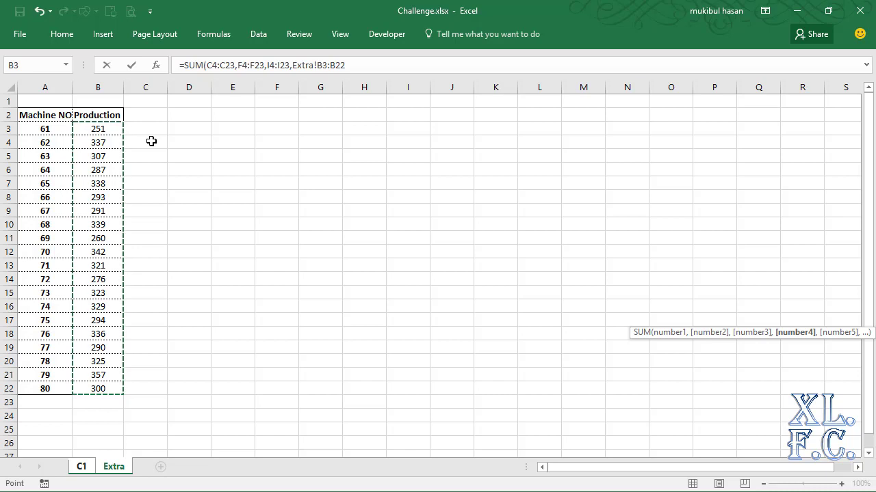
text())
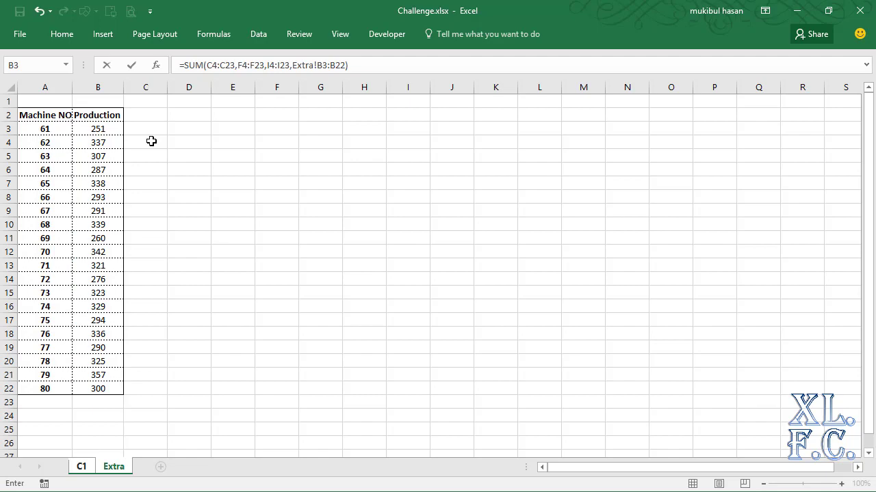
key(Return)
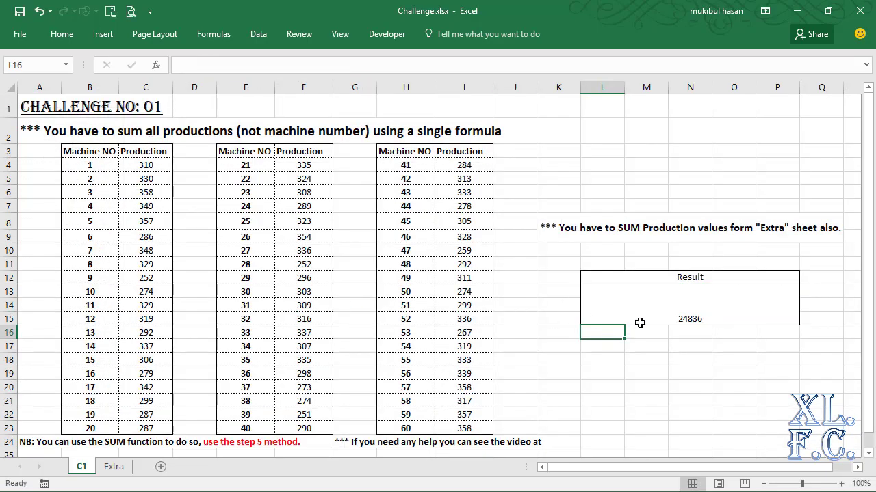
click(696, 320)
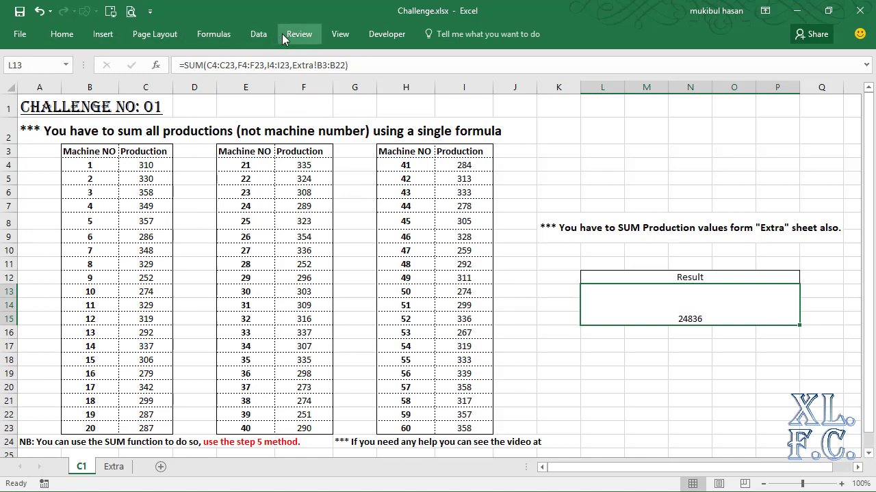
Pin the Home ribbon permanently and reselect the Result cell.
click(65, 36)
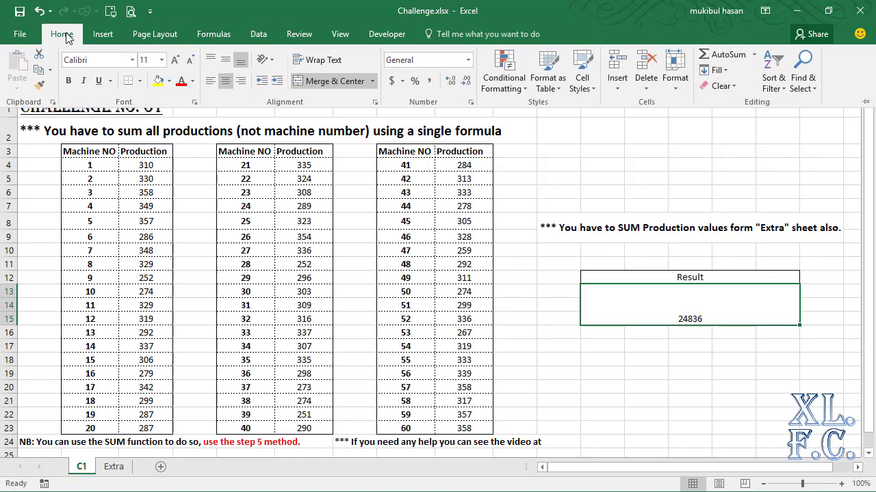
double_click(67, 36)
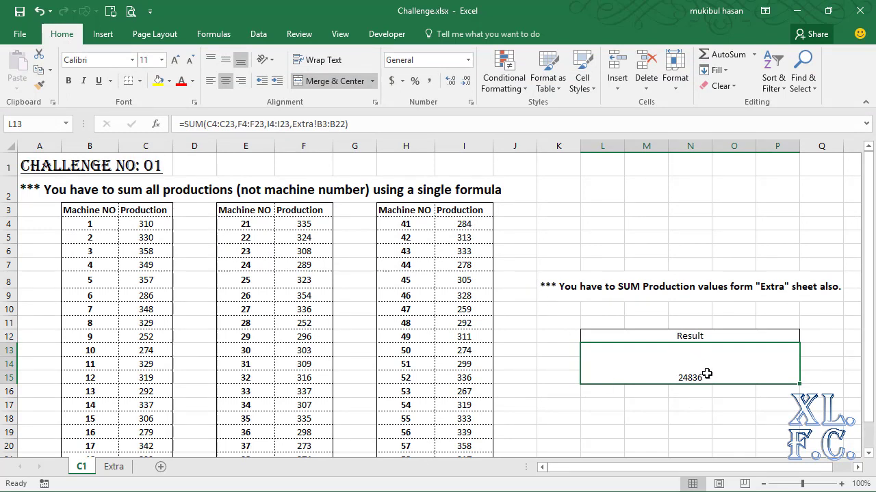
click(697, 404)
click(691, 369)
Make 24836 middle-aligned, font size 26 and bold.
click(227, 62)
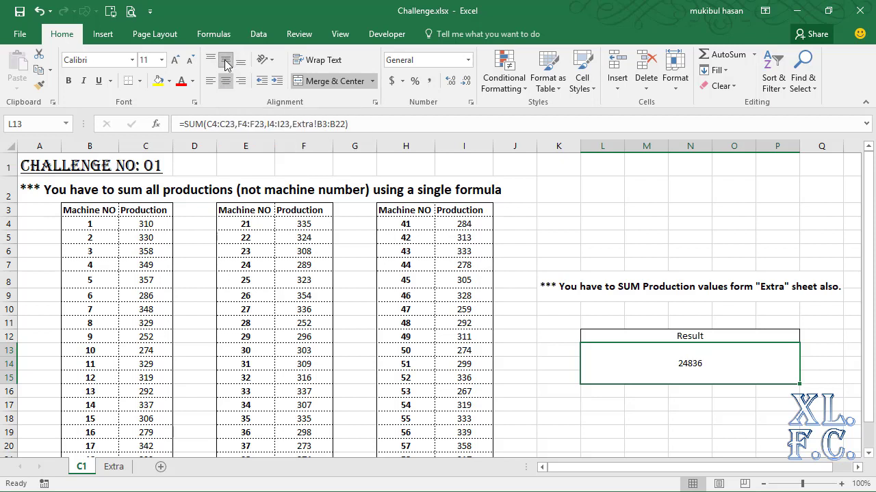
click(162, 60)
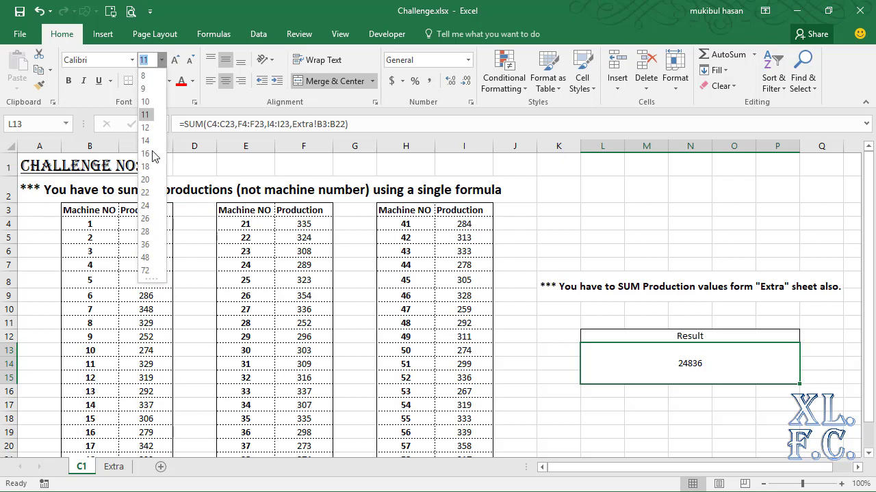
click(145, 220)
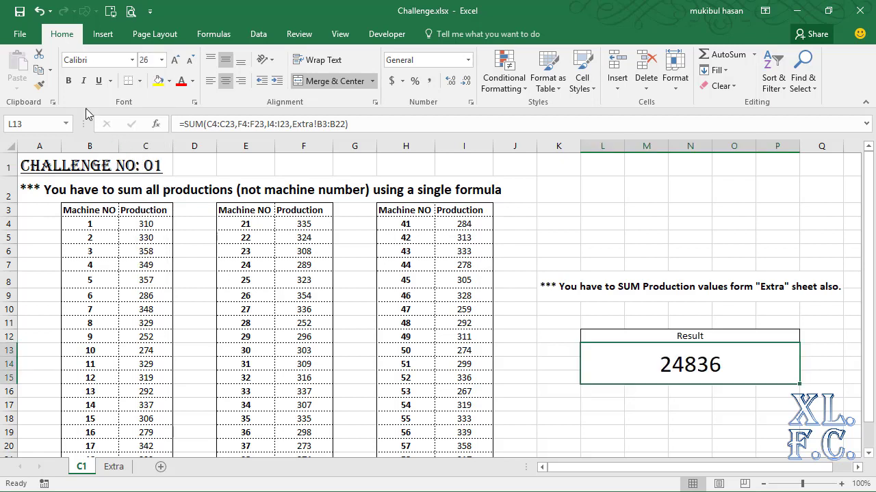
click(69, 81)
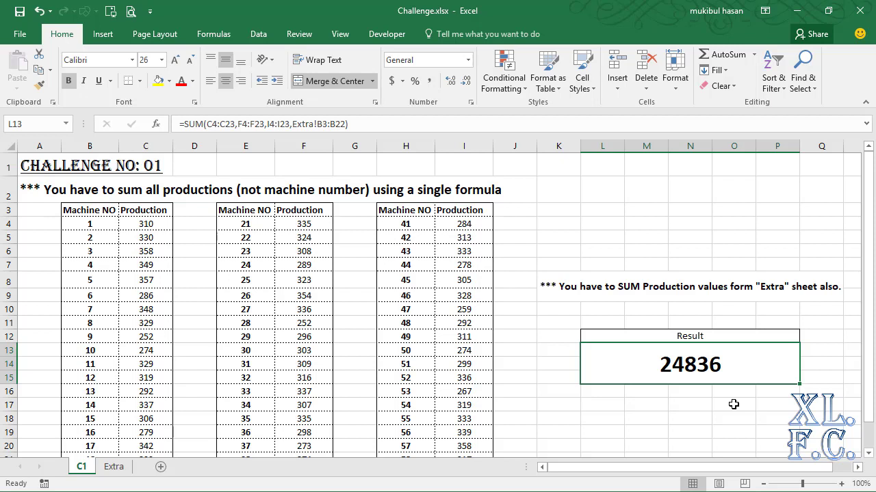
click(734, 404)
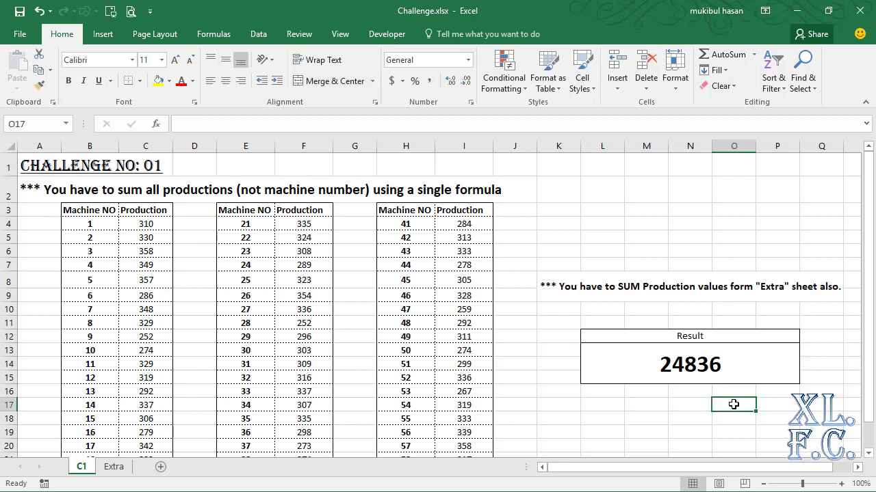
double_click(63, 40)
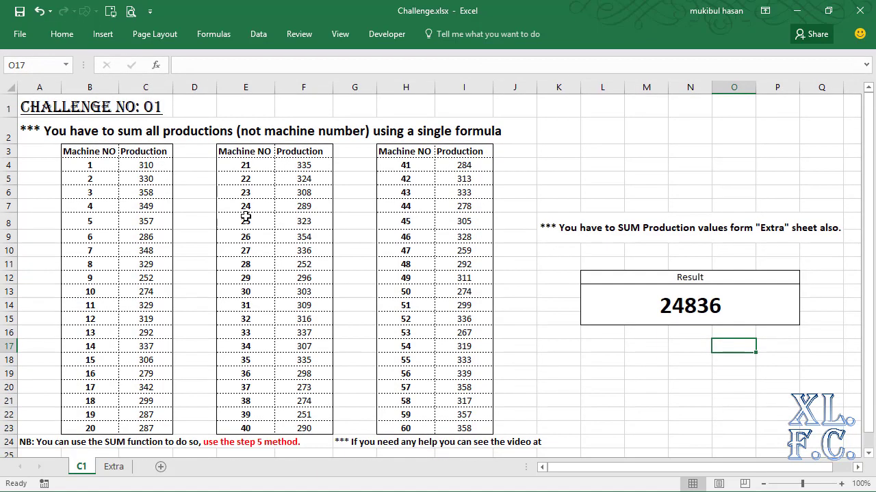
double_click(66, 39)
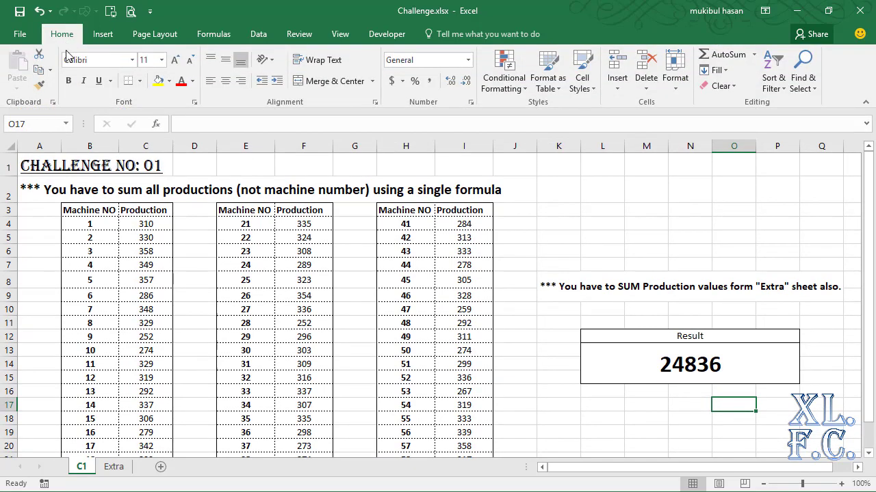